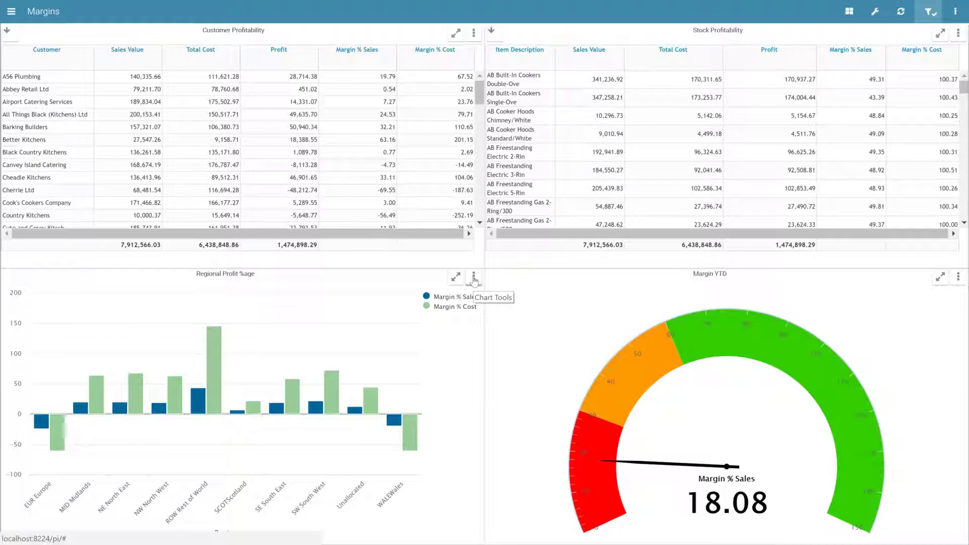
# - Split the Regional Profit %age cell to add an empty cell beside it and start a new chart there
pyautogui.click(474, 278)
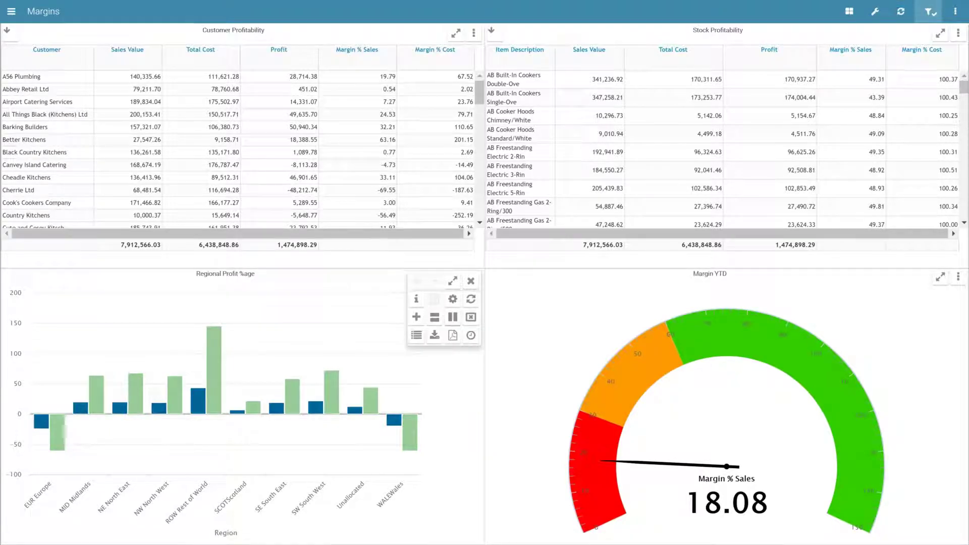
pyautogui.click(452, 319)
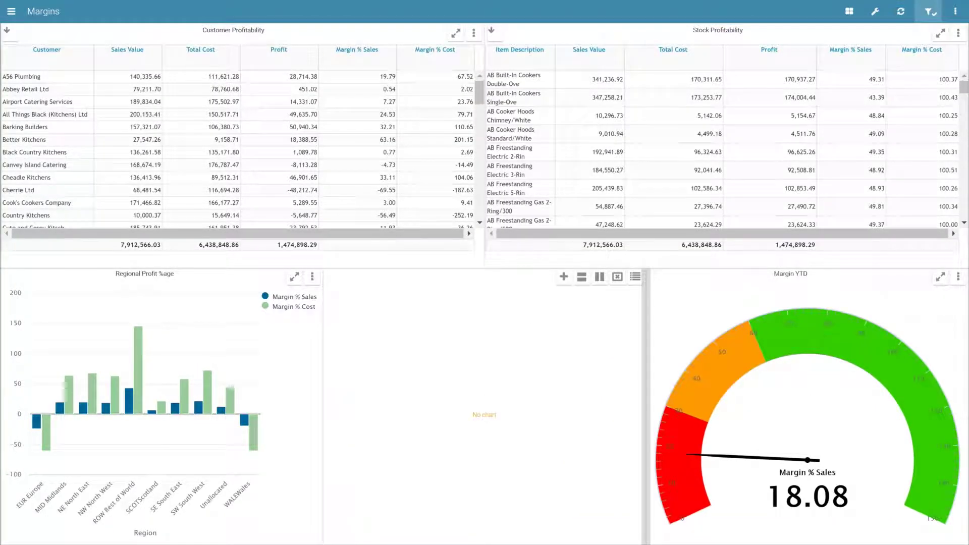
pyautogui.click(635, 277)
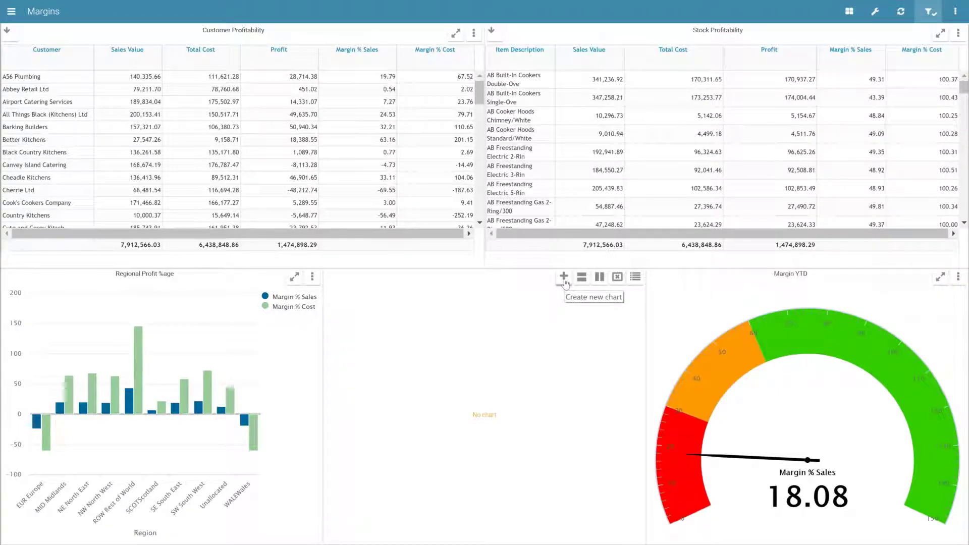
pyautogui.click(565, 282)
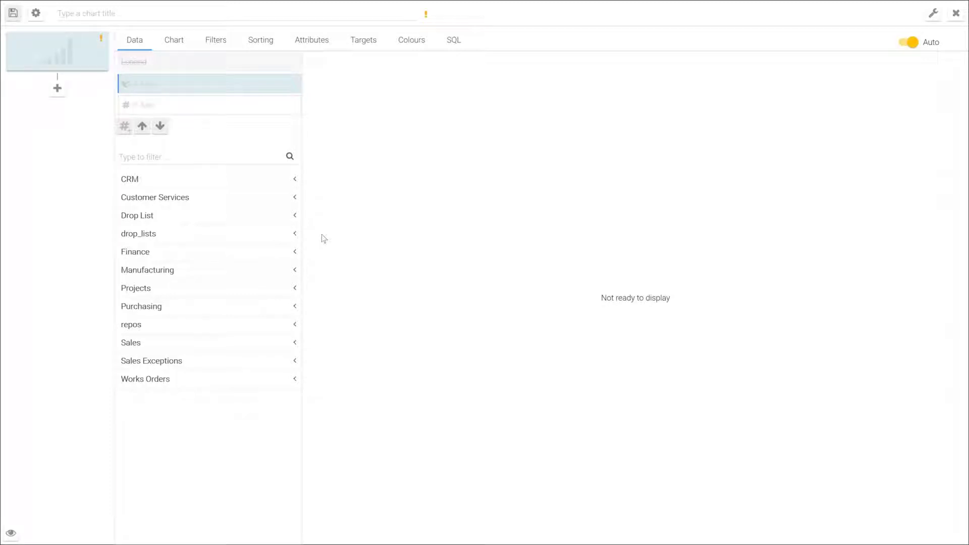
# - From the most commonly used Sales fields, set Invoice Date MON YYYY as the X axis and Order Value as the Y axis
pyautogui.click(295, 343)
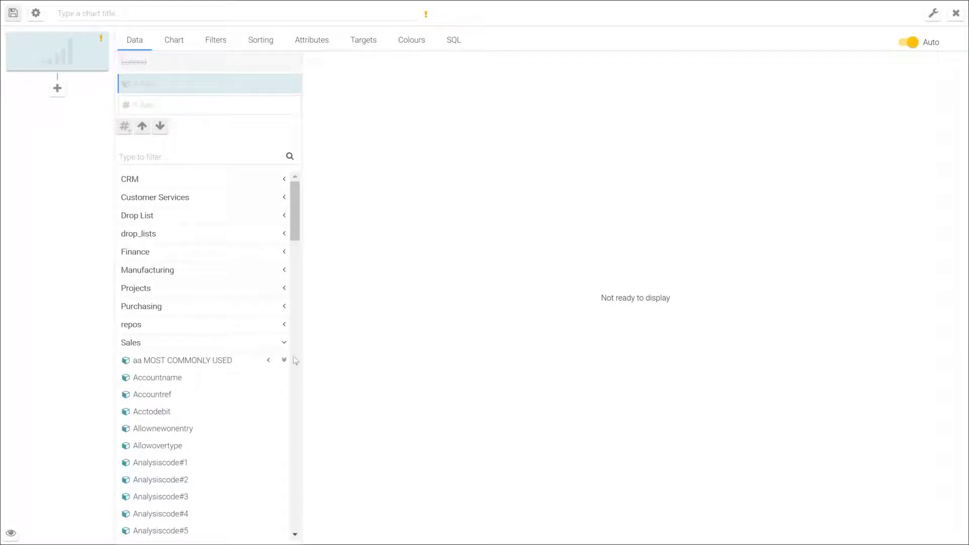
pyautogui.click(268, 360)
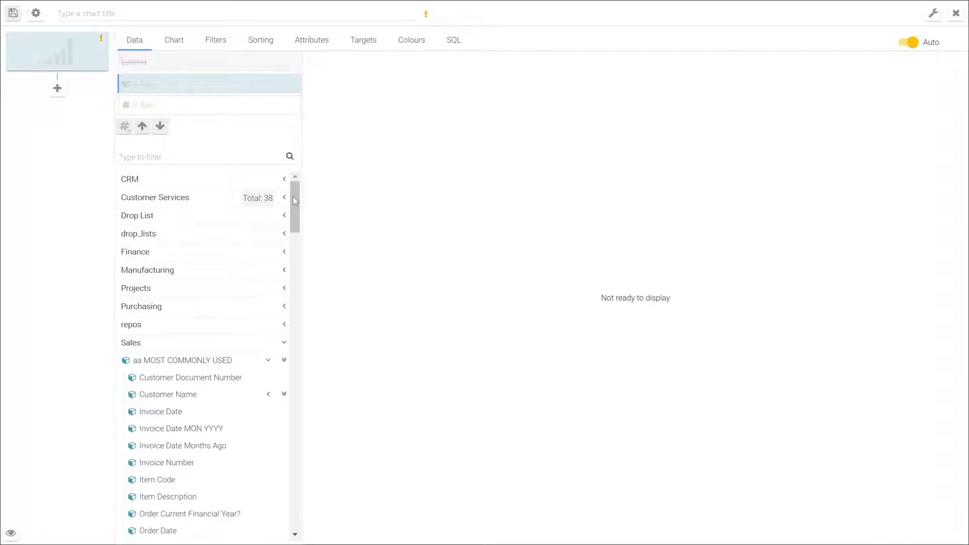
pyautogui.scroll(-2, 302, 217)
pyautogui.scroll(-1, 303, 219)
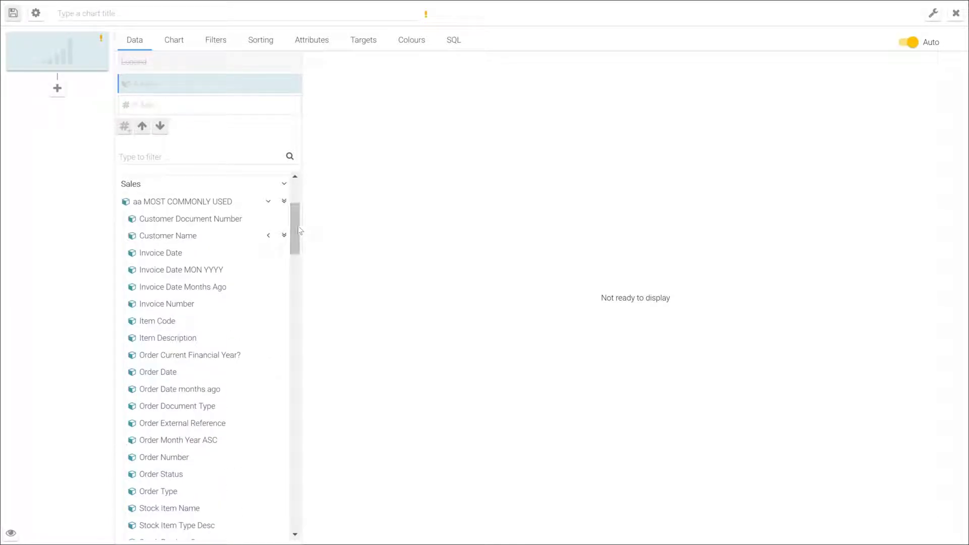
pyautogui.click(236, 274)
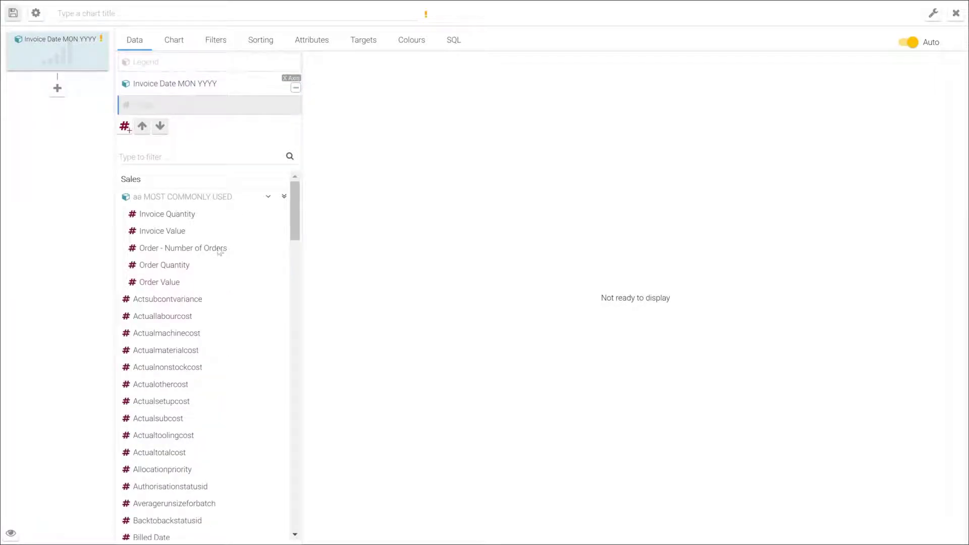
pyautogui.click(175, 283)
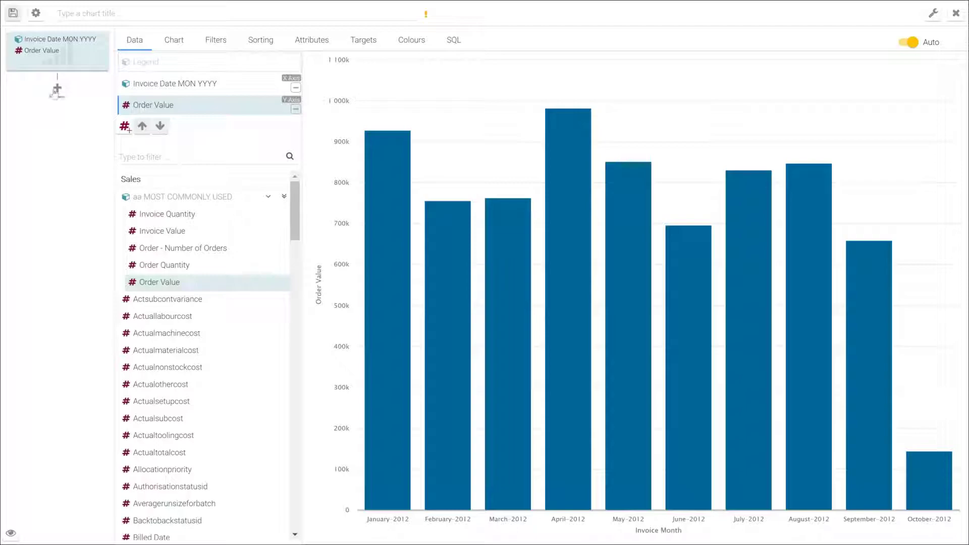
# - Preview the data as a Line Chart, and set the chart type to Column Chart
pyautogui.click(174, 40)
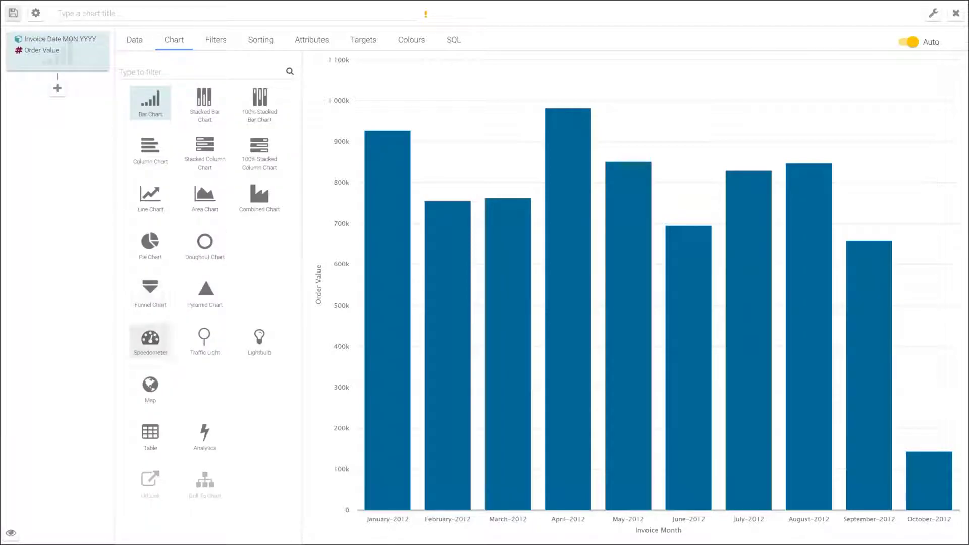
pyautogui.click(151, 202)
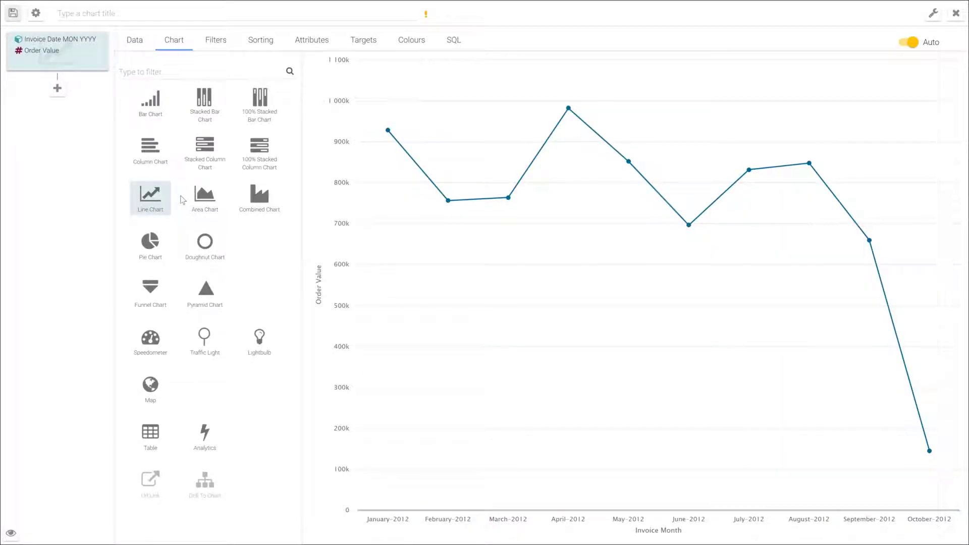
pyautogui.click(158, 151)
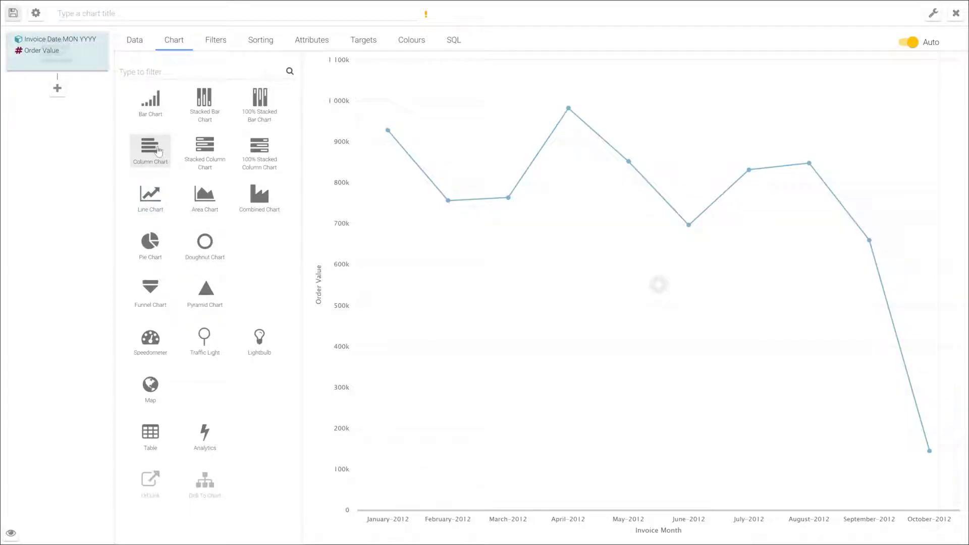
# - Add a drill-down level below the column chart and set its type to Table
pyautogui.click(57, 91)
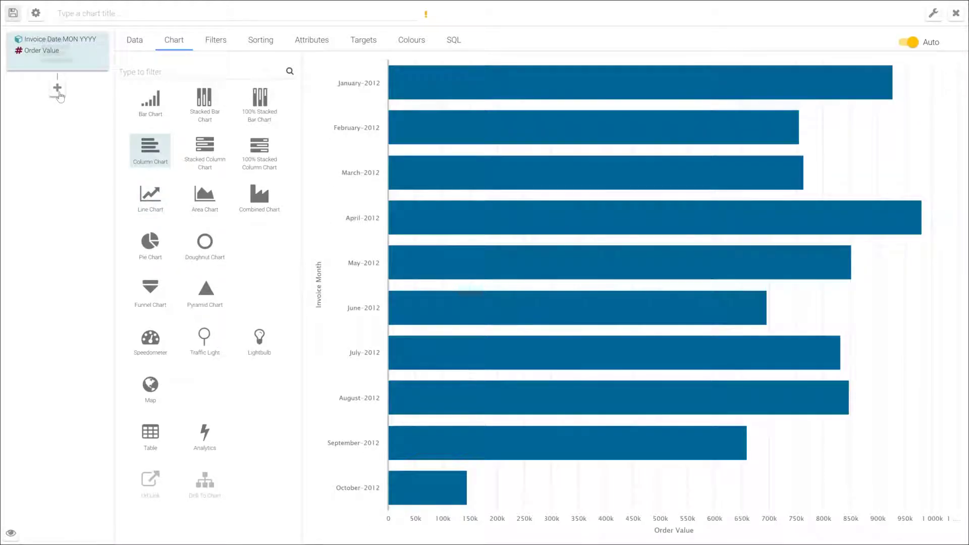
pyautogui.click(129, 44)
pyautogui.click(166, 38)
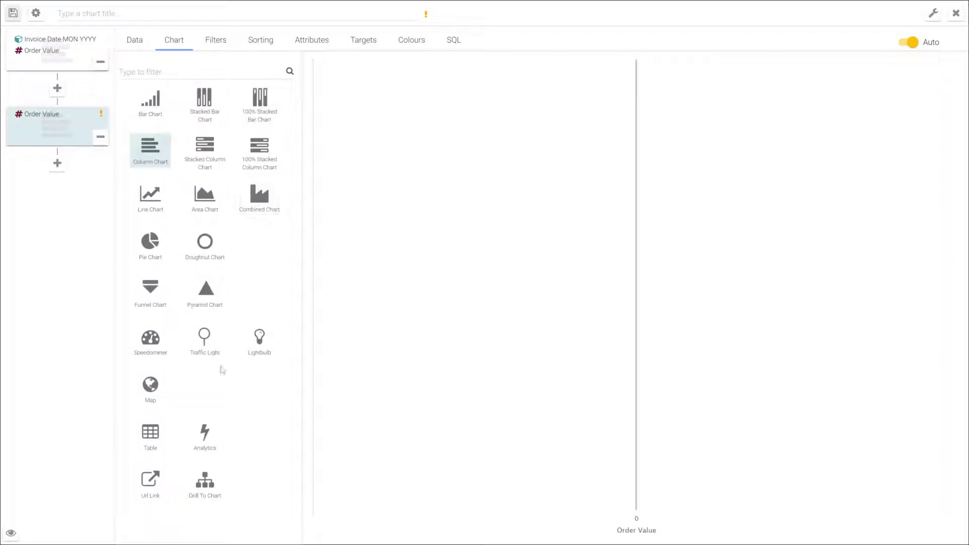
pyautogui.click(163, 423)
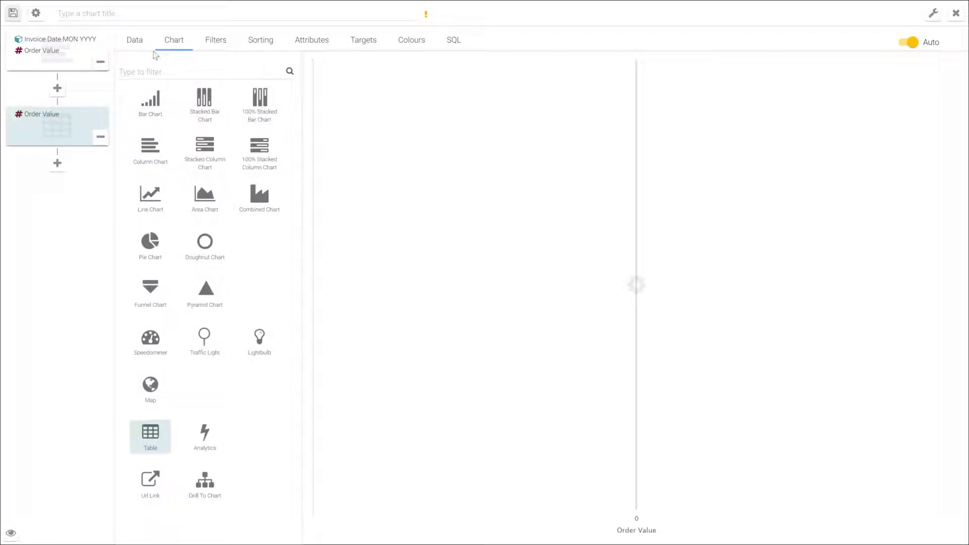
# - Add Customer Name, Invoice Date MON YYYY and Invoice Quantity as columns of the drill-down table
pyautogui.click(138, 45)
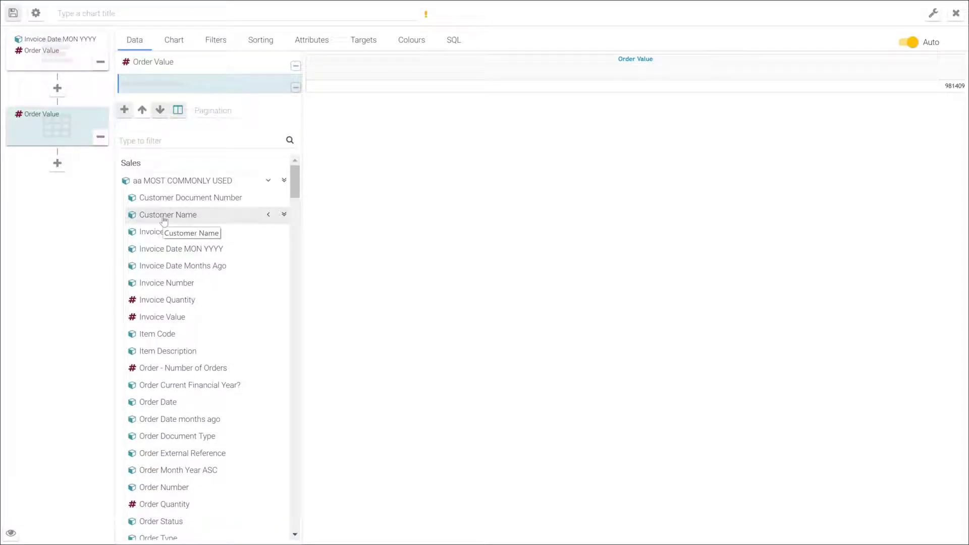
pyautogui.click(164, 217)
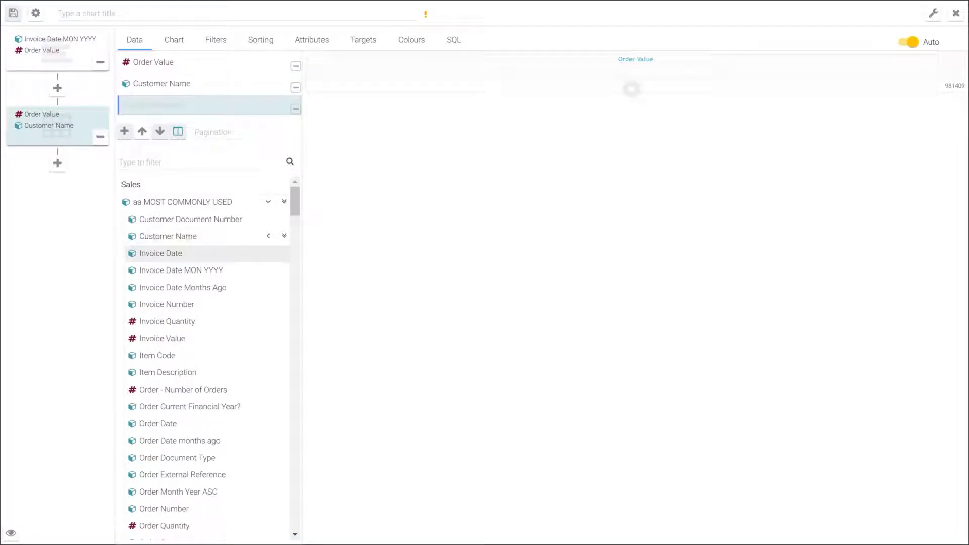
pyautogui.click(173, 271)
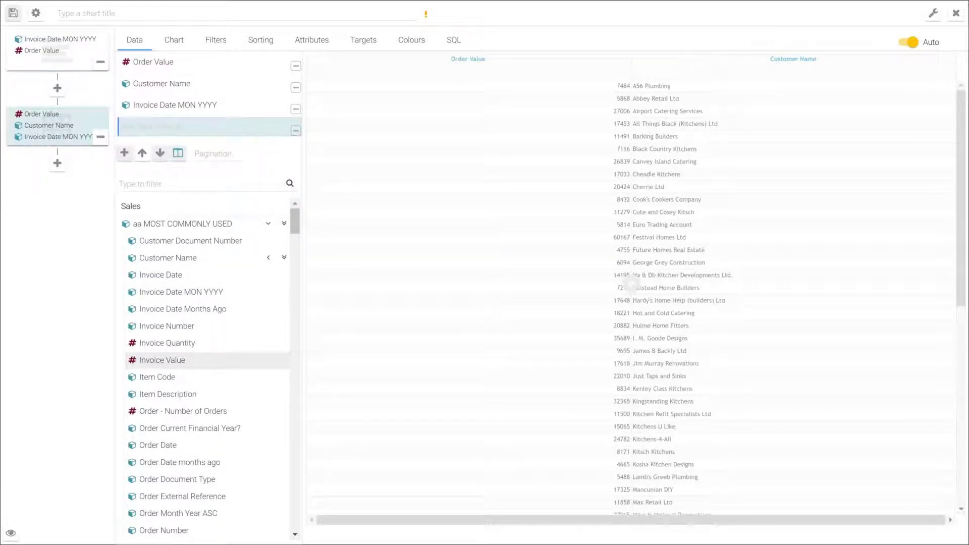
pyautogui.click(167, 342)
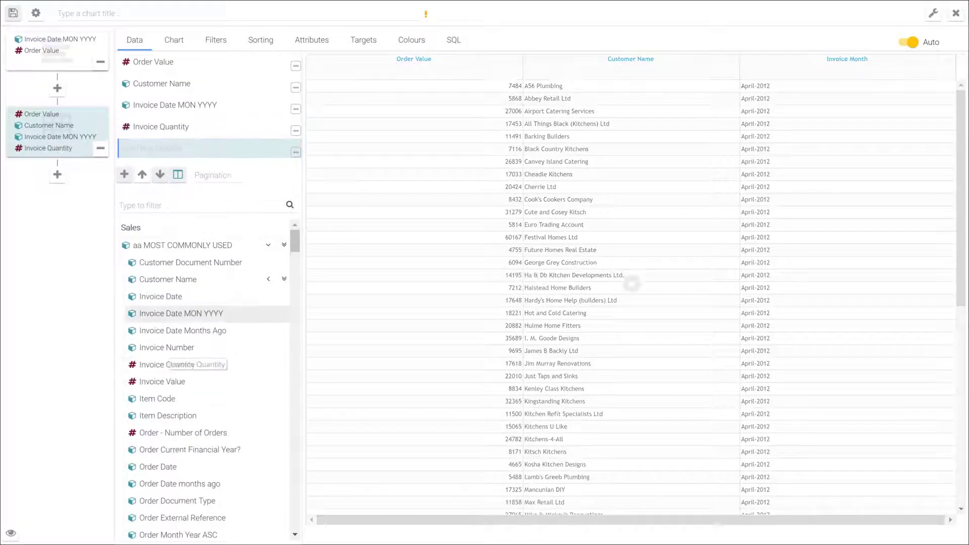
# - Title the chart "Embed Chart" and save it to the Margins dashboard
pyautogui.click(99, 17)
pyautogui.write('Embed Chart')
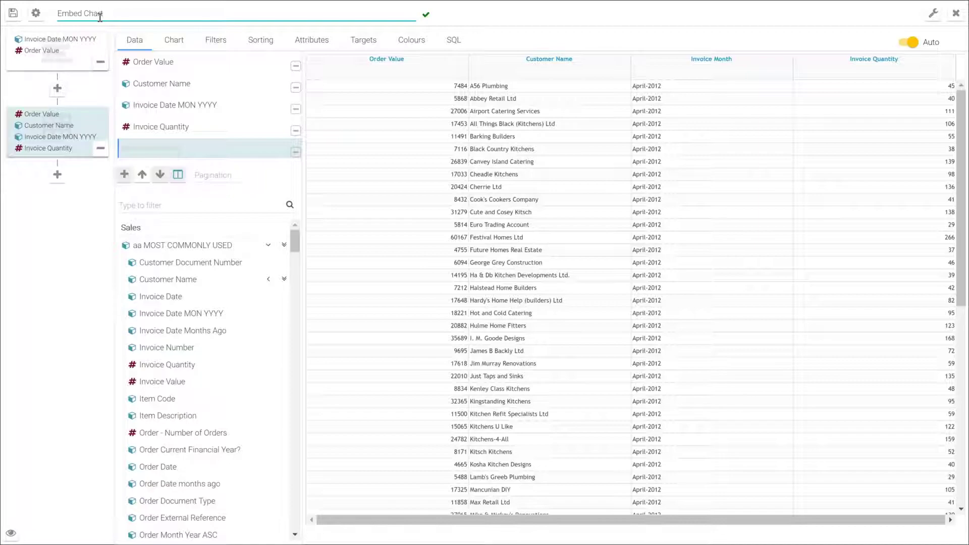
pyautogui.click(13, 14)
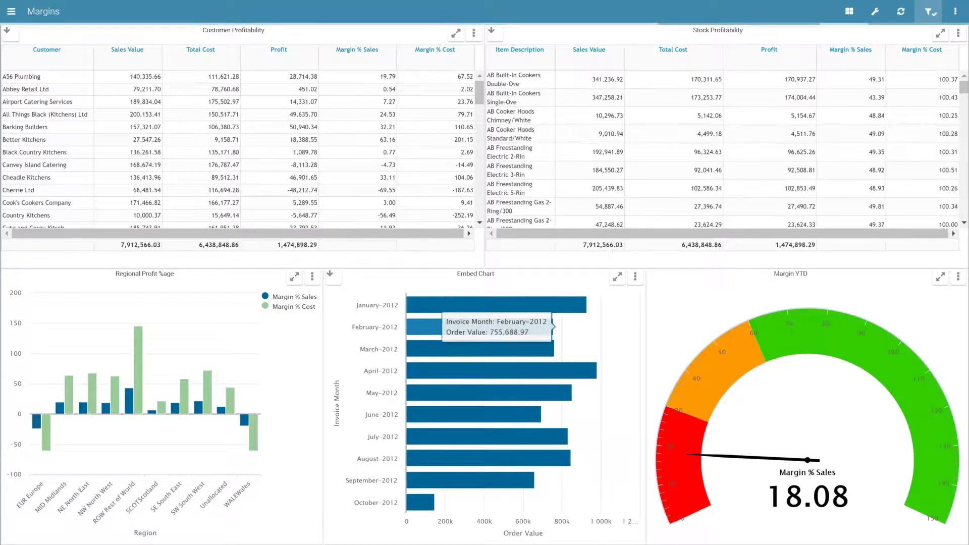
# - Look over the filter options of the Margins dashboard and close them without applying anything
pyautogui.moveTo(451, 309)
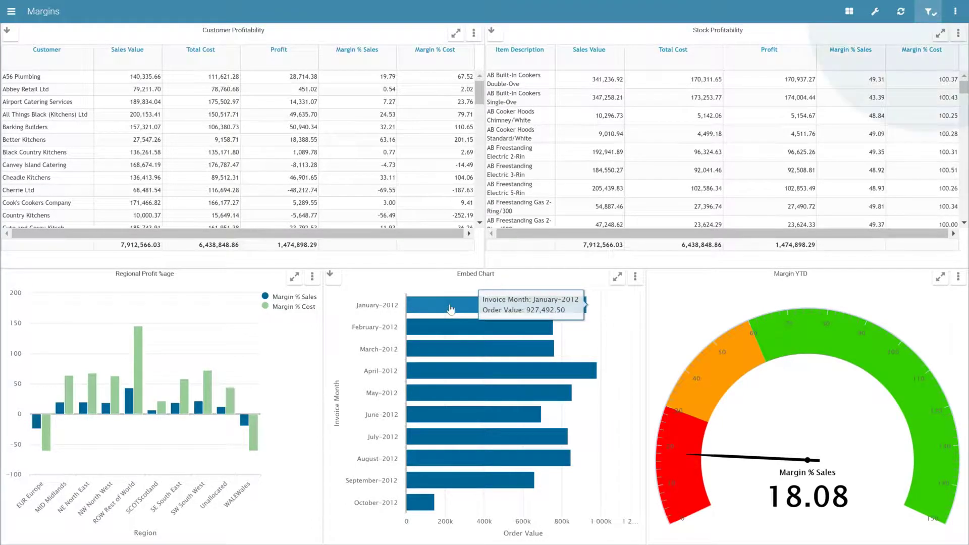
pyautogui.click(901, 96)
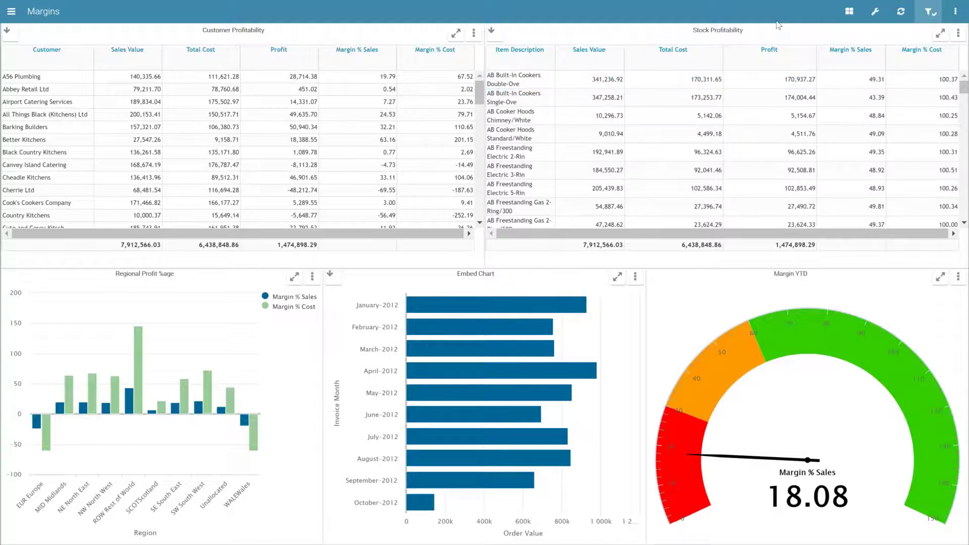
pyautogui.click(933, 14)
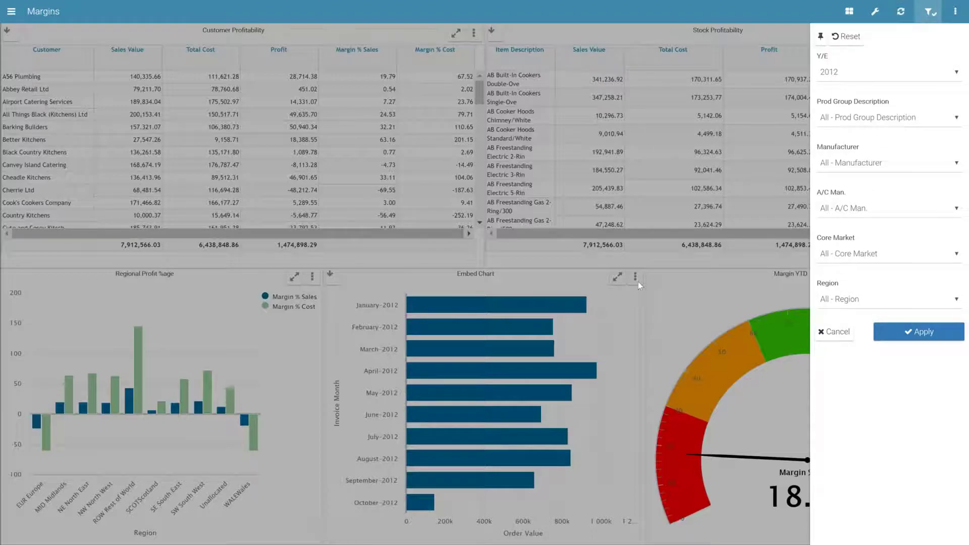
pyautogui.click(623, 312)
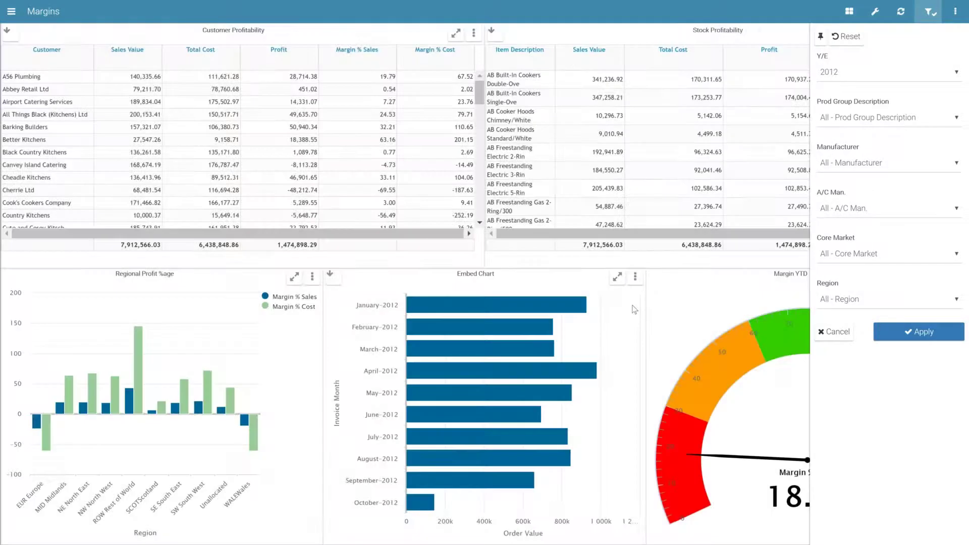
# - Open the information of the Embed Chart and examine its debug details: SQL, performance and code
pyautogui.click(634, 277)
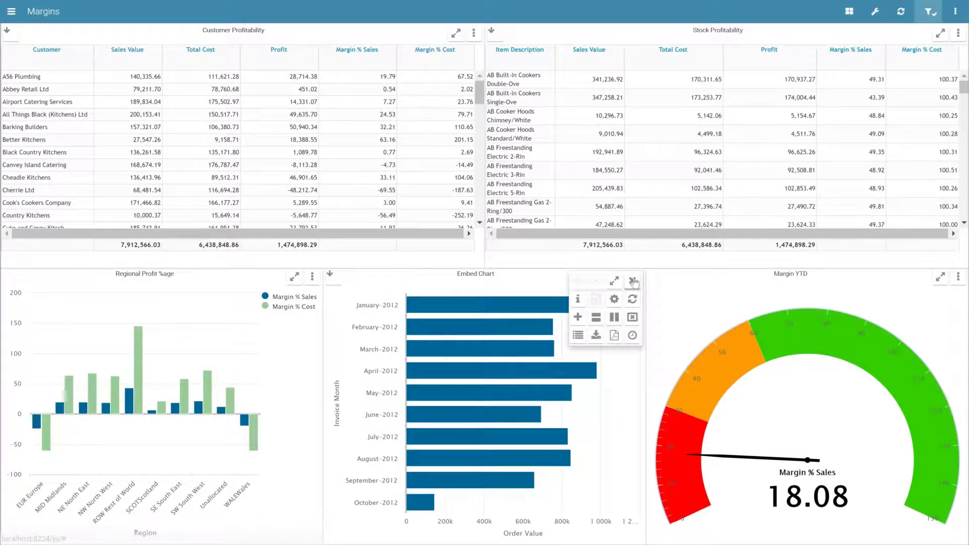
pyautogui.click(577, 302)
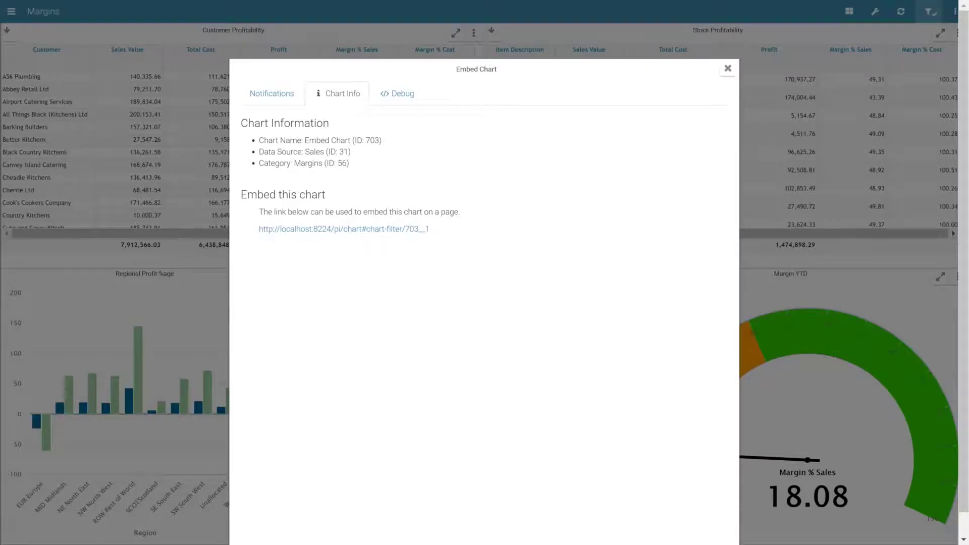
pyautogui.click(412, 73)
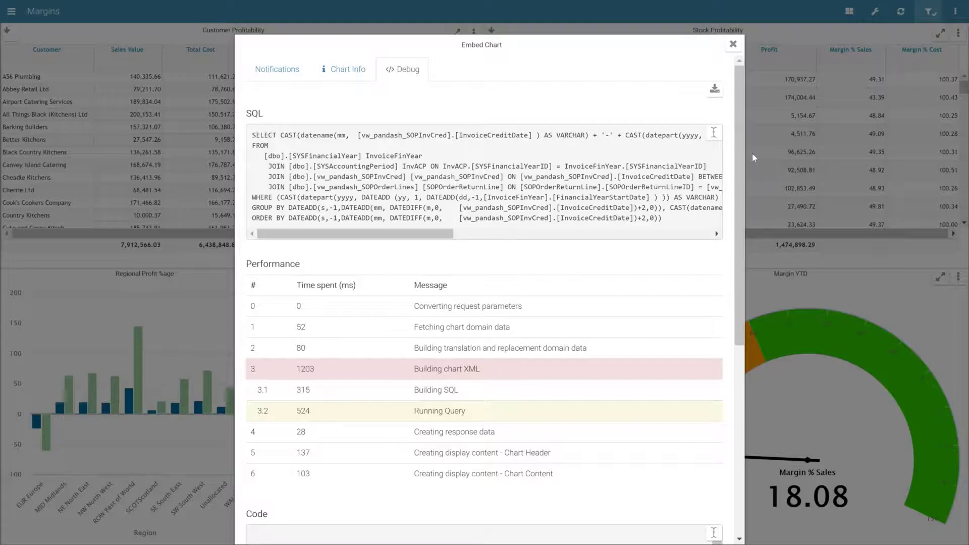
pyautogui.scroll(-3, 737, 110)
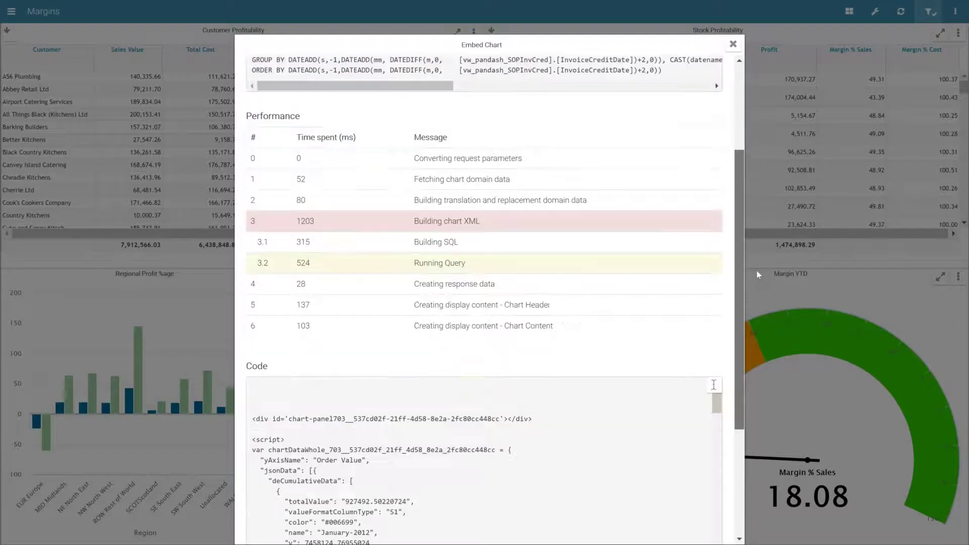
pyautogui.scroll(-3, 755, 271)
pyautogui.scroll(8, 757, 65)
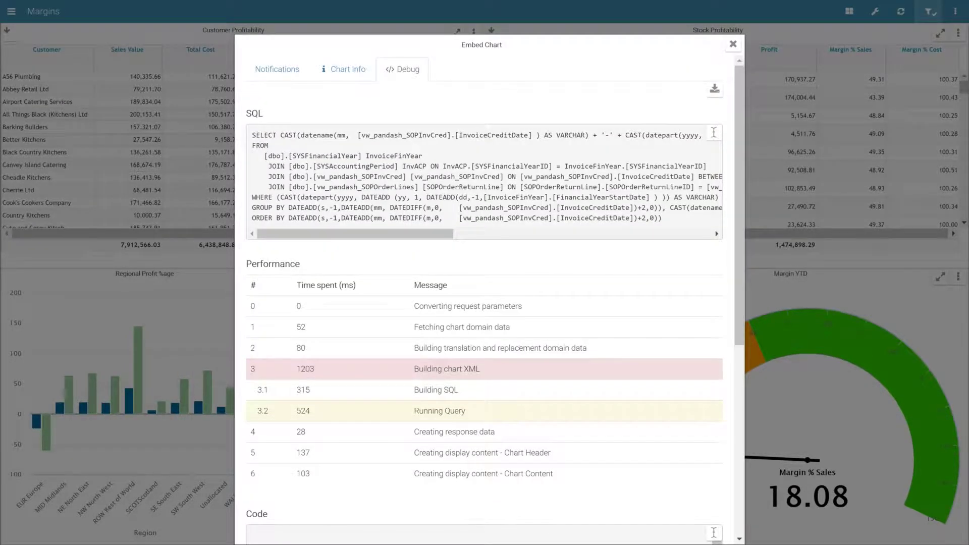
# - Copy the embed link from the Embed Chart's chart information, and leave the browser's full-screen view
pyautogui.click(349, 73)
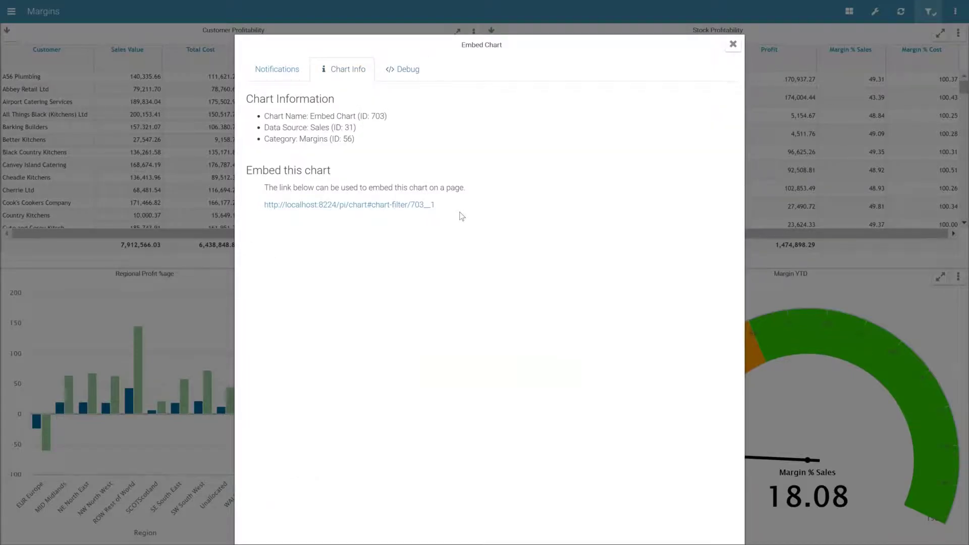
pyautogui.moveTo(438, 207); pyautogui.dragTo(254, 205)
pyautogui.rightClick(331, 206)
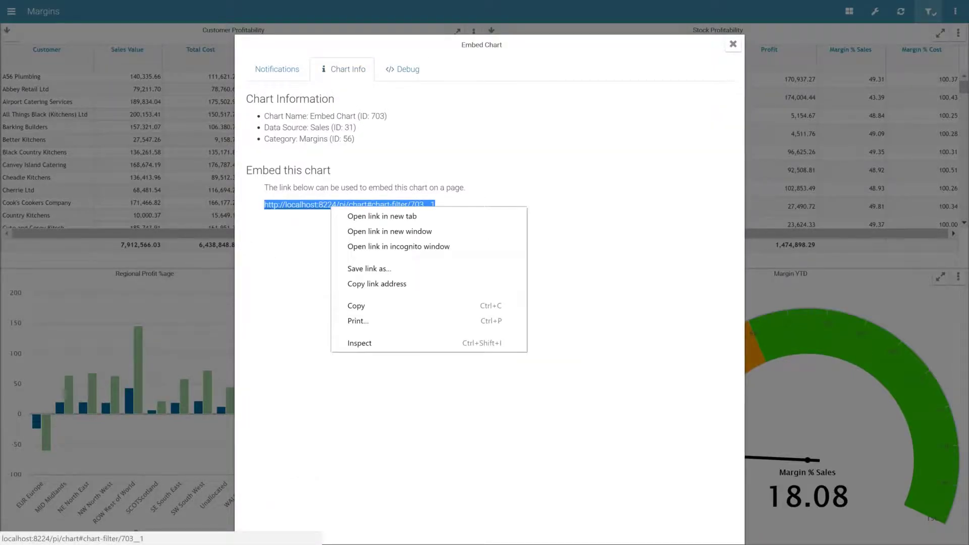
pyautogui.click(357, 305)
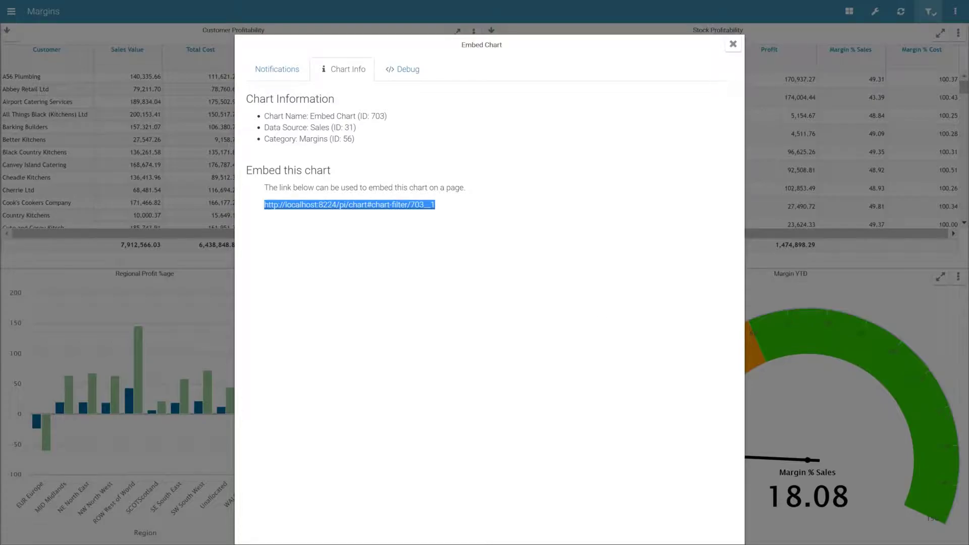
pyautogui.click(733, 44)
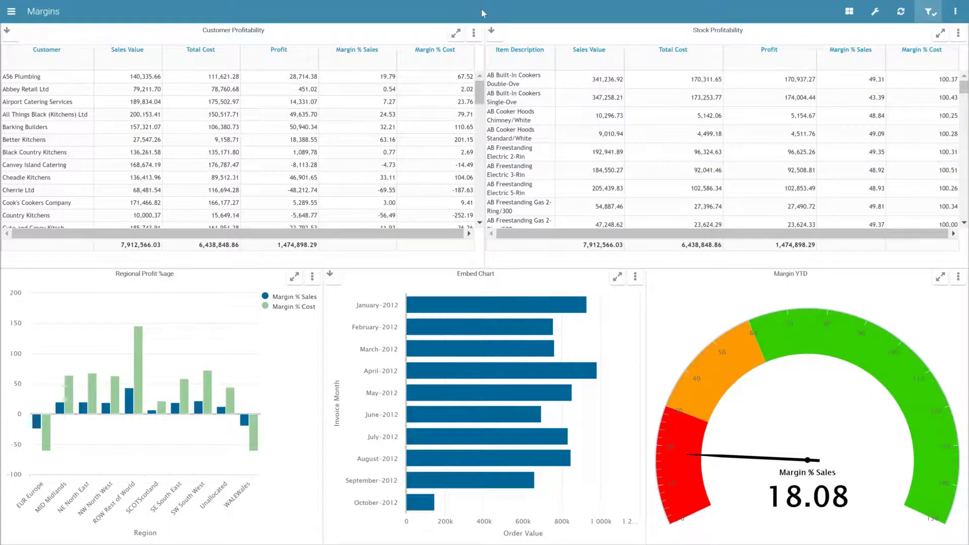
pyautogui.press('F11')
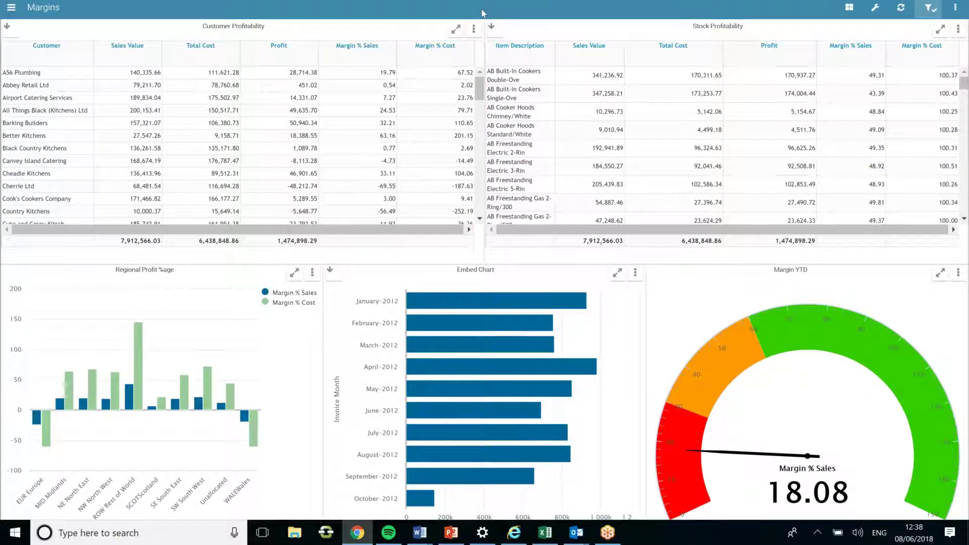
pyautogui.click(264, 9)
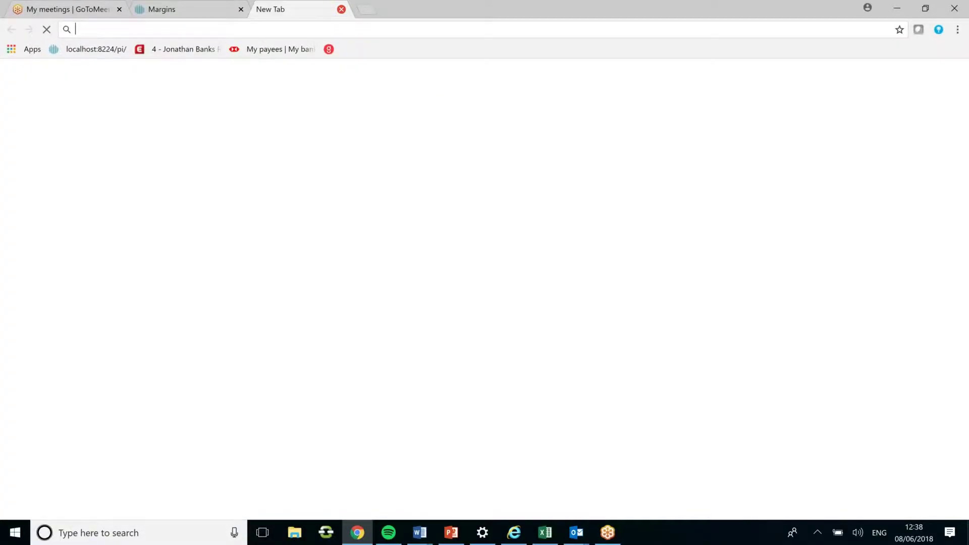
pyautogui.hotkey('ctrl', 'v')
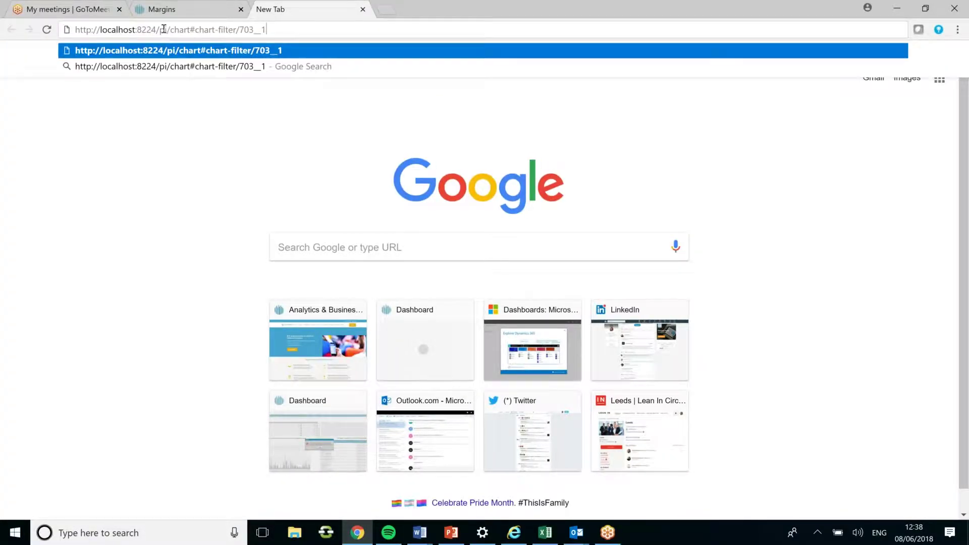
pyautogui.press('Return')
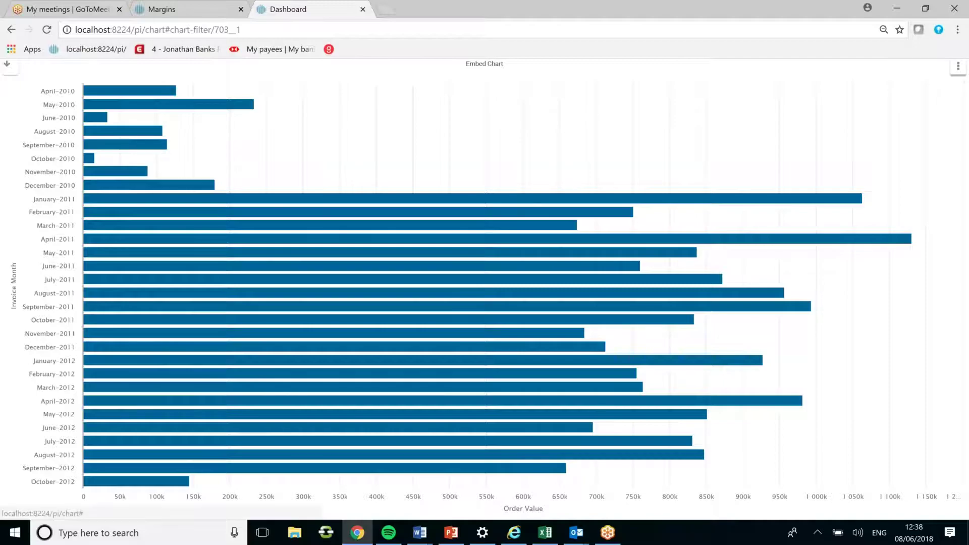
pyautogui.click(957, 66)
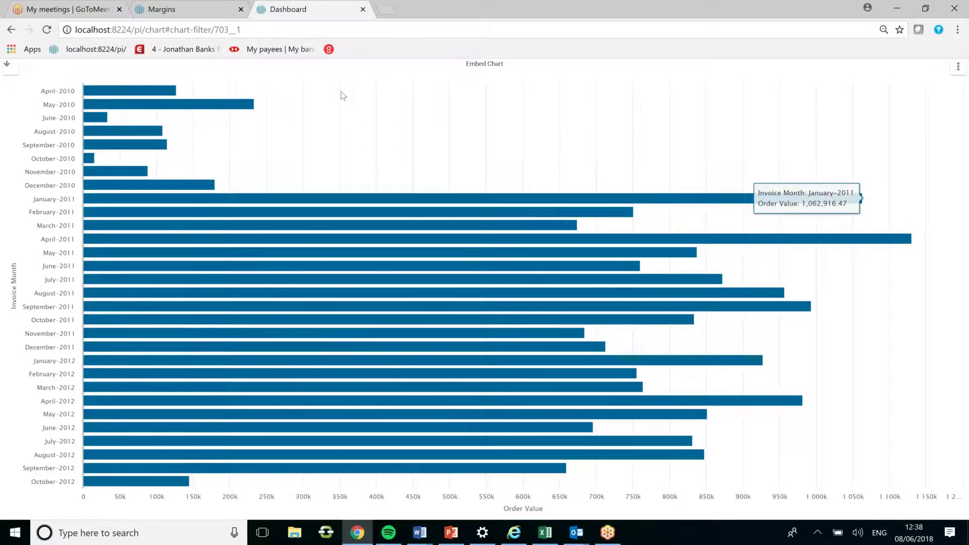
# - Drill down into January-2011 on the embedded chart and download the resulting customer data as a CSV file
pyautogui.moveTo(327, 204)
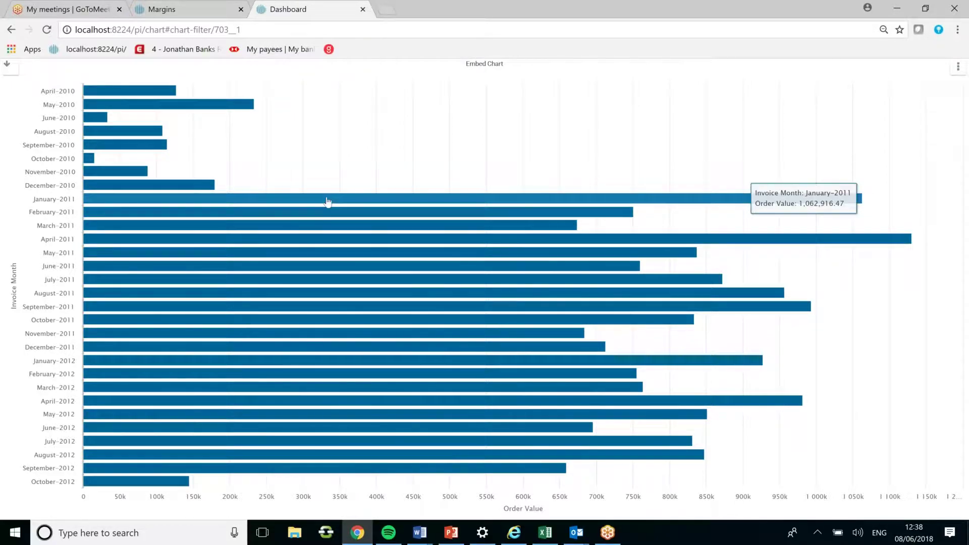
pyautogui.click(327, 202)
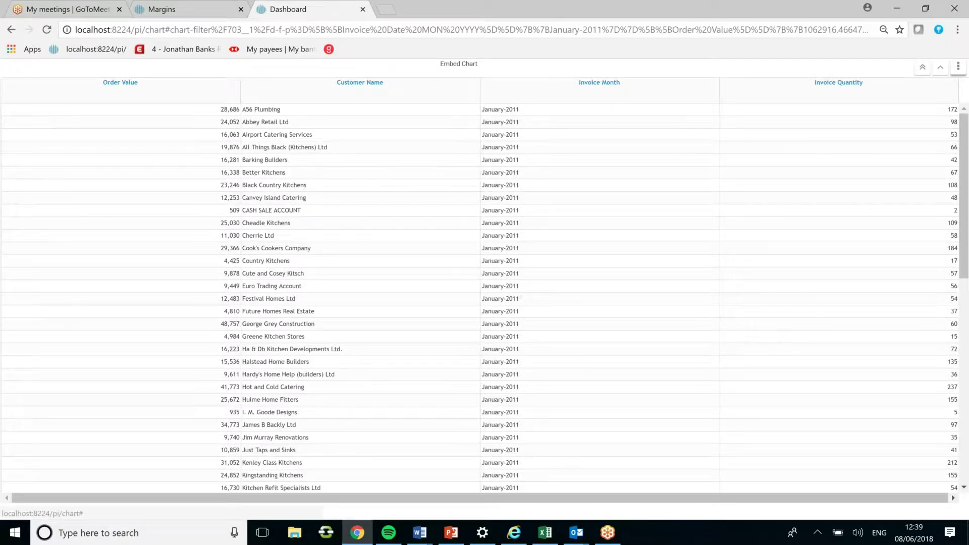
pyautogui.click(958, 67)
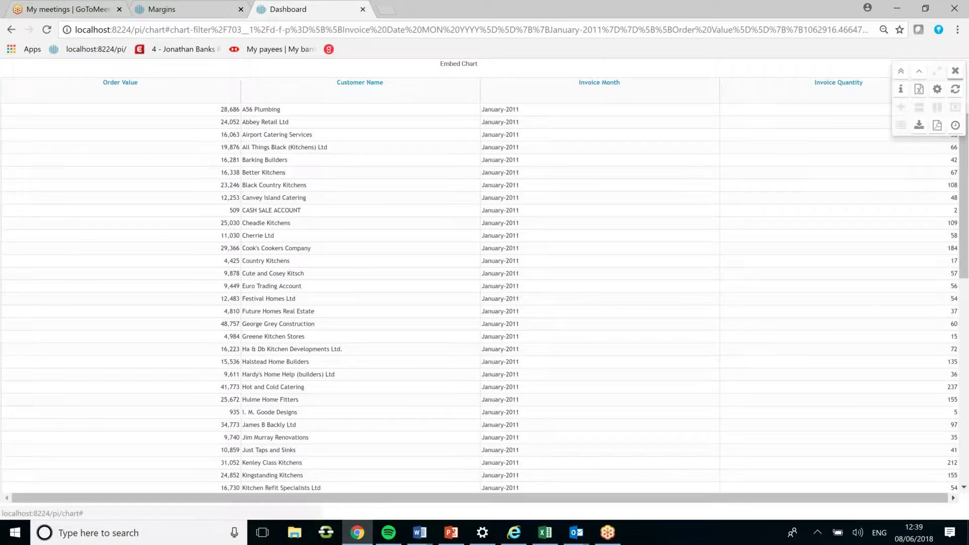
pyautogui.click(919, 126)
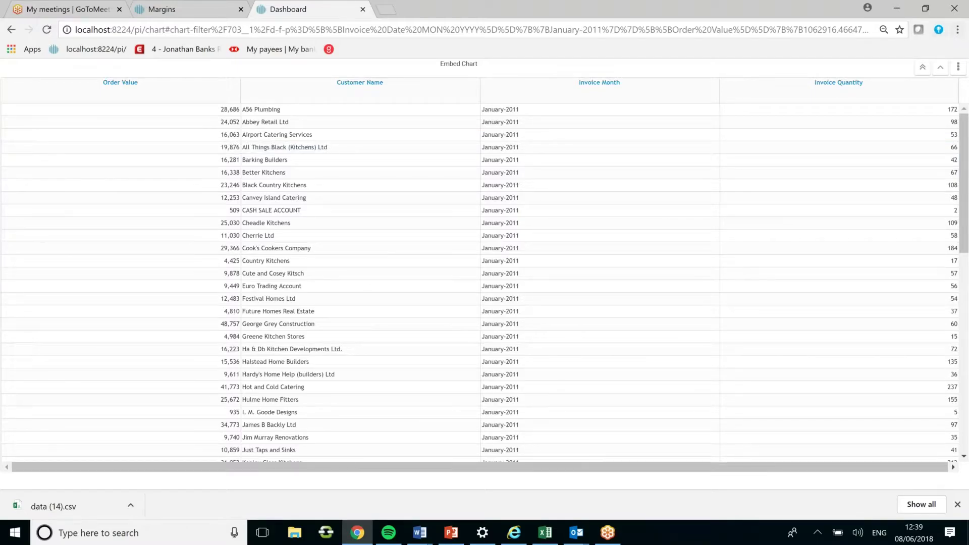
# - Drill back up one level to the monthly order value chart and return to the Margins dashboard
pyautogui.click(940, 67)
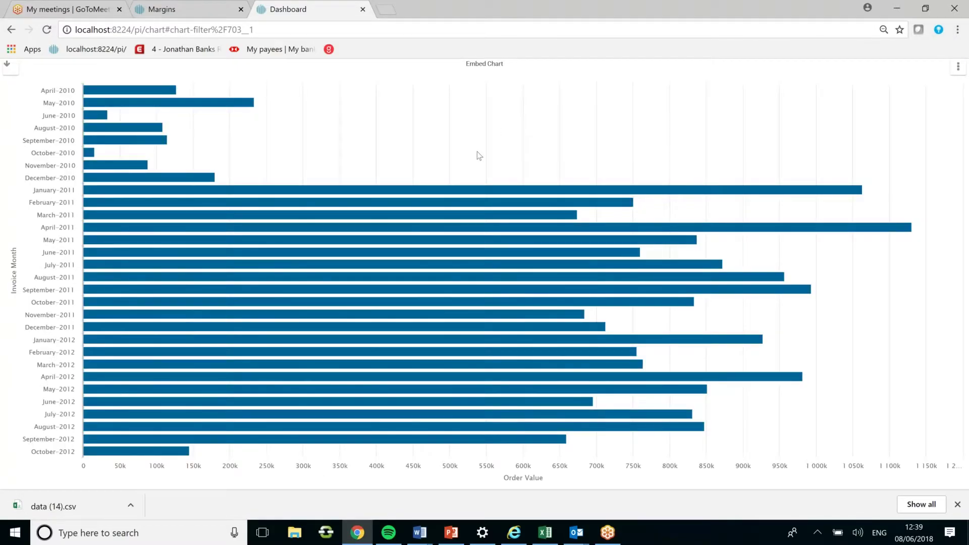
pyautogui.click(187, 9)
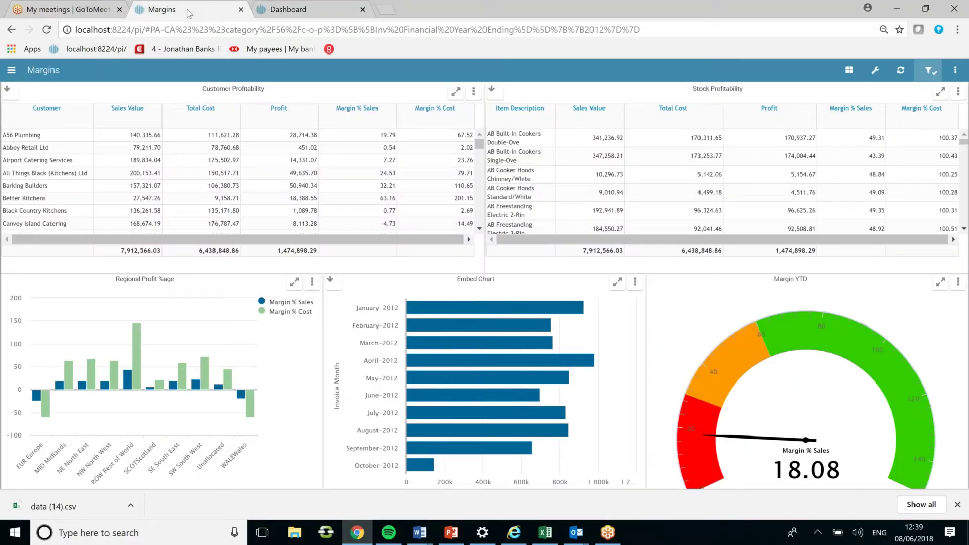